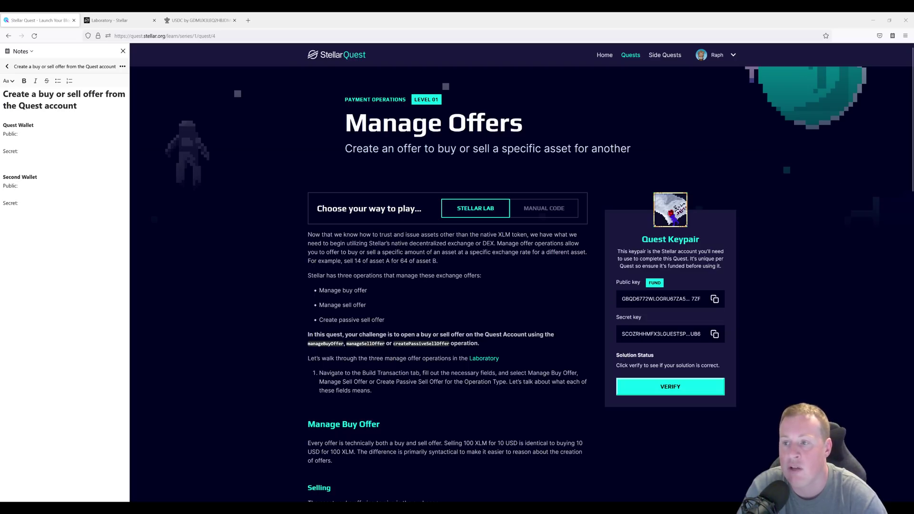
- Fund the Quest Keypair account with test lumens
{"action": "key", "text": "ctrl+a"}
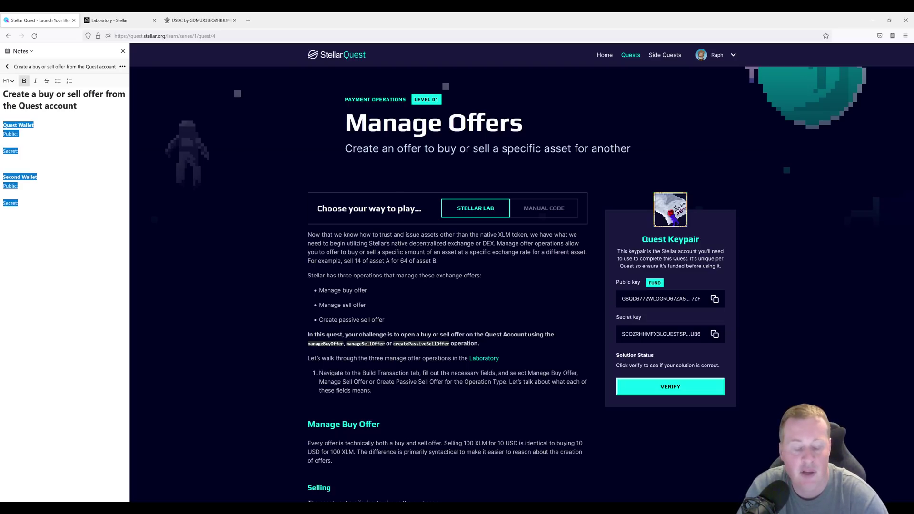
{"action": "left_click", "coordinate": [30, 106]}
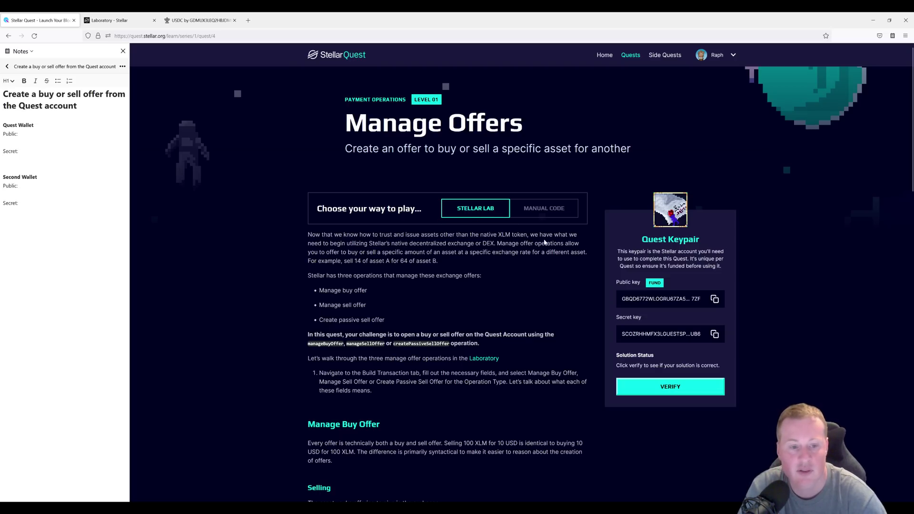
{"action": "left_click", "coordinate": [662, 284]}
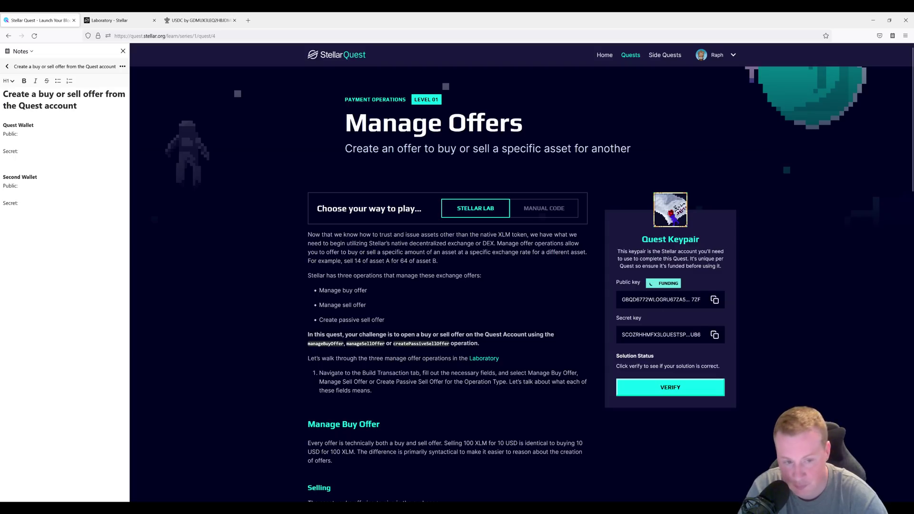
- Paste the Quest public and secret keys under Public and Secret in the Quest Wallet notes
{"action": "left_click", "coordinate": [715, 299]}
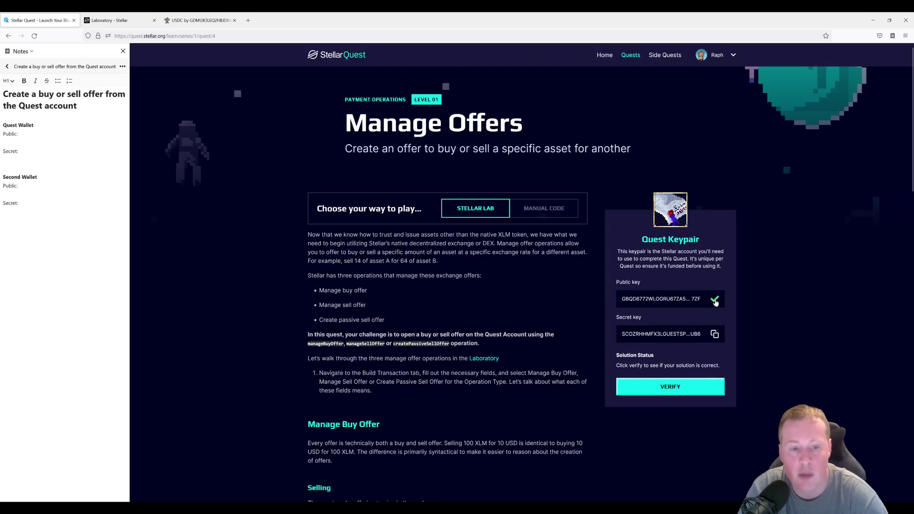
{"action": "key", "text": "ctrl+v"}
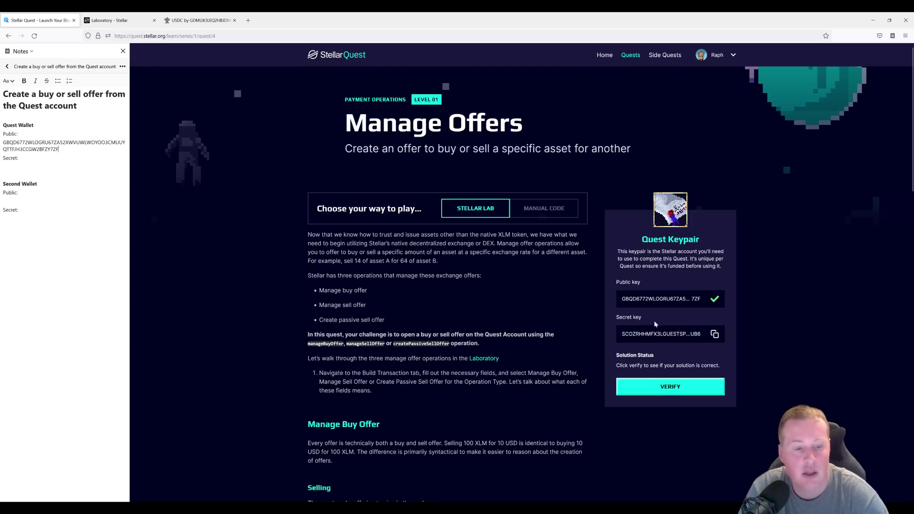
{"action": "left_click", "coordinate": [714, 333]}
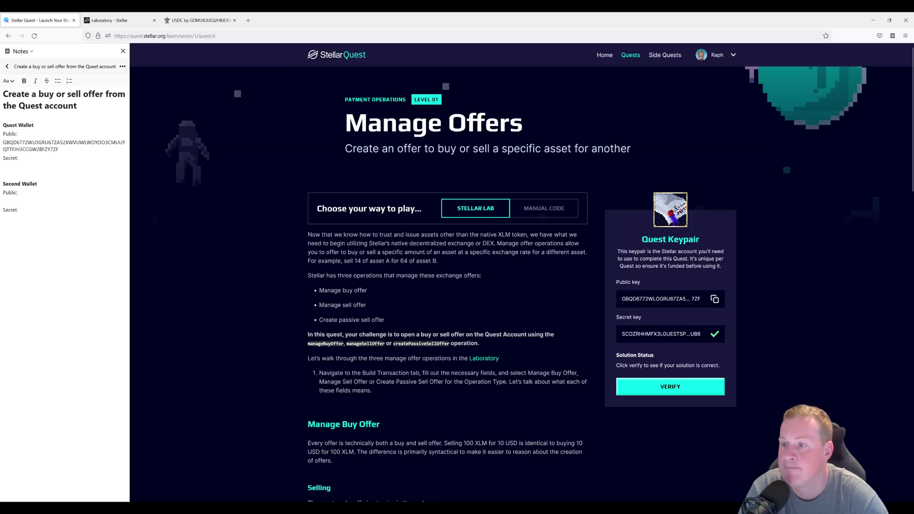
{"action": "key", "text": "ctrl+v"}
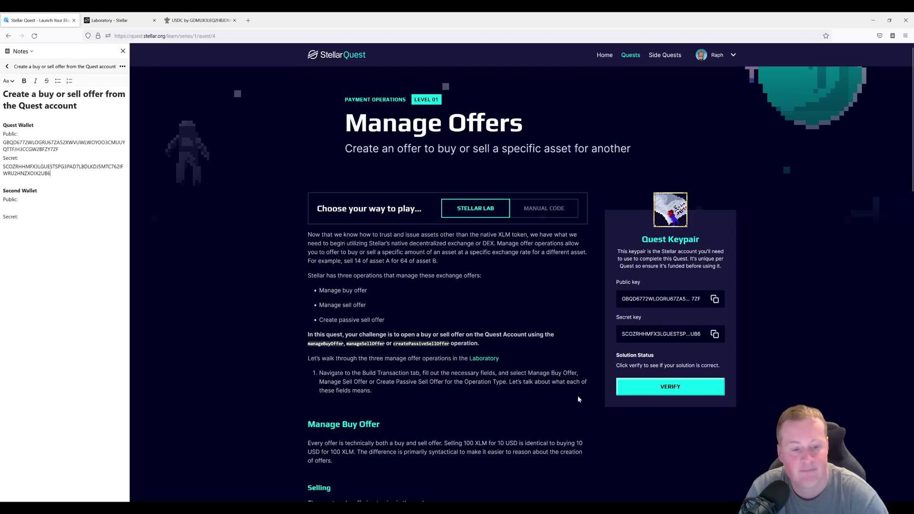
{"action": "left_click", "coordinate": [135, 23]}
{"action": "mouse_move", "coordinate": [50, 174]}
{"action": "left_mouse_down"}
{"action": "mouse_move", "coordinate": [10, 158]}
{"action": "mouse_move", "coordinate": [23, 142]}
{"action": "mouse_move", "coordinate": [57, 149]}
{"action": "left_mouse_up"}
{"action": "left_click", "coordinate": [25, 142]}
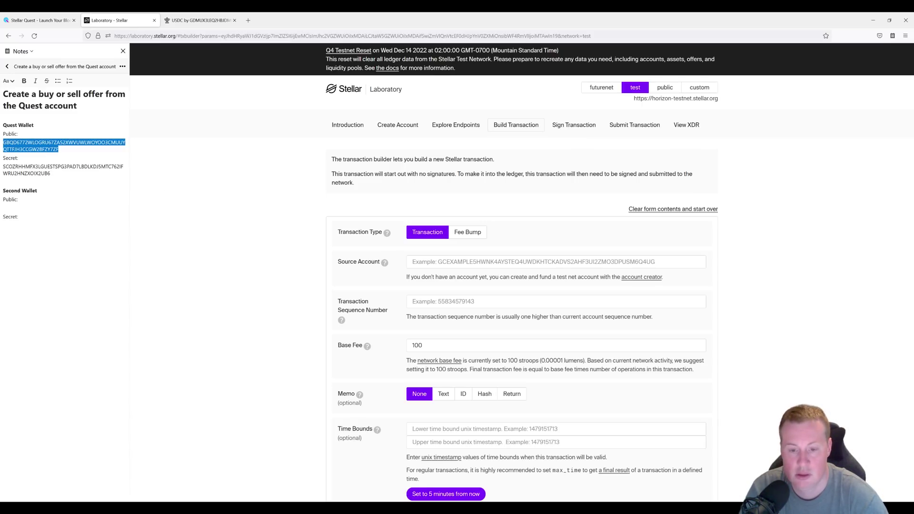
{"action": "key", "text": "ctrl+c"}
{"action": "left_click", "coordinate": [476, 261]}
{"action": "key", "text": "ctrl+v"}
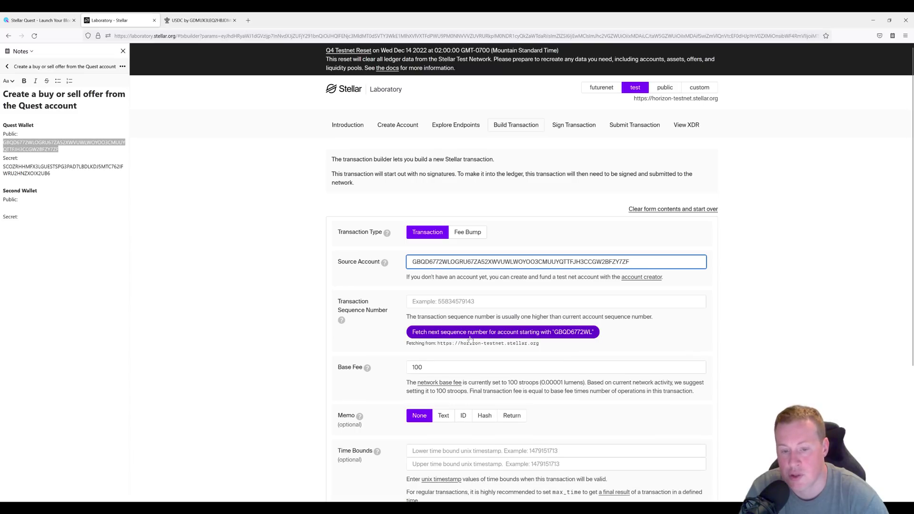
{"action": "left_click", "coordinate": [469, 337]}
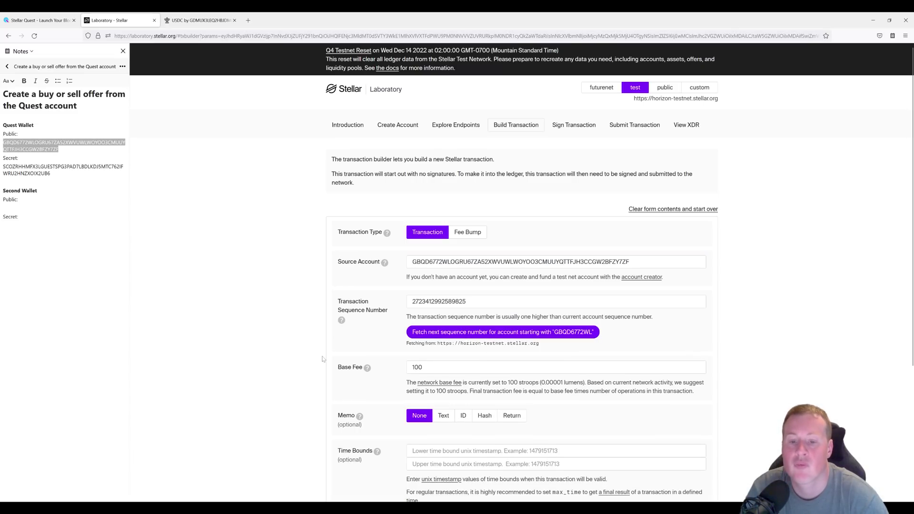
{"action": "scroll", "coordinate": [322, 359], "scroll_direction": "down", "scroll_amount": 2}
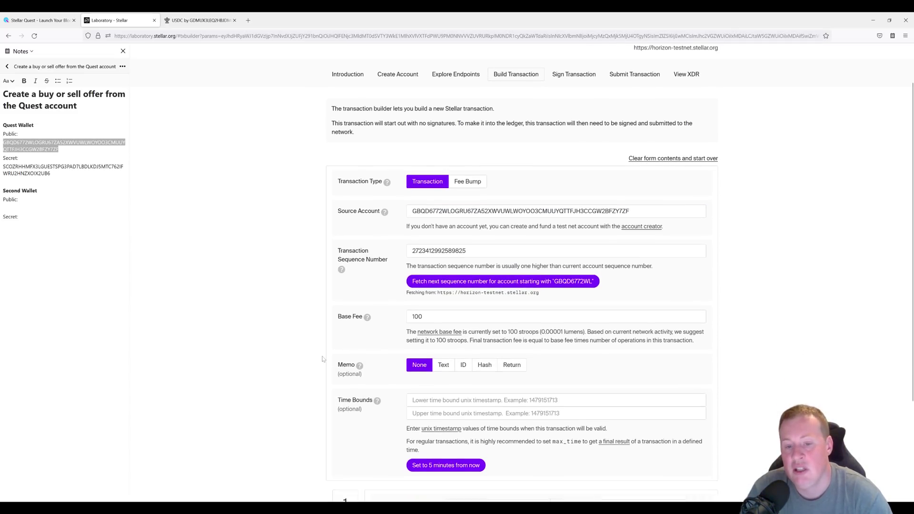
{"action": "scroll", "coordinate": [322, 358], "scroll_direction": "up", "scroll_amount": 1}
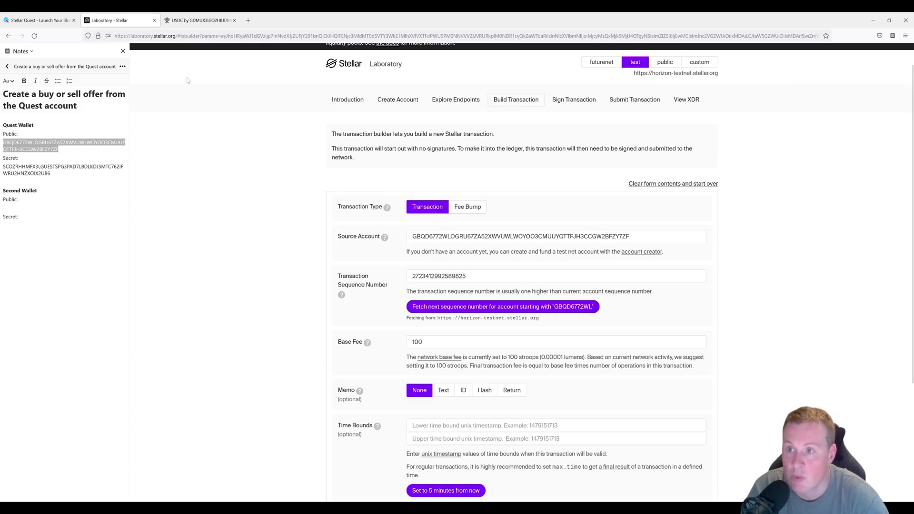
- Open the testnet USDC asset's issuer account in Stellar Expert and select its address
{"action": "left_click", "coordinate": [184, 24]}
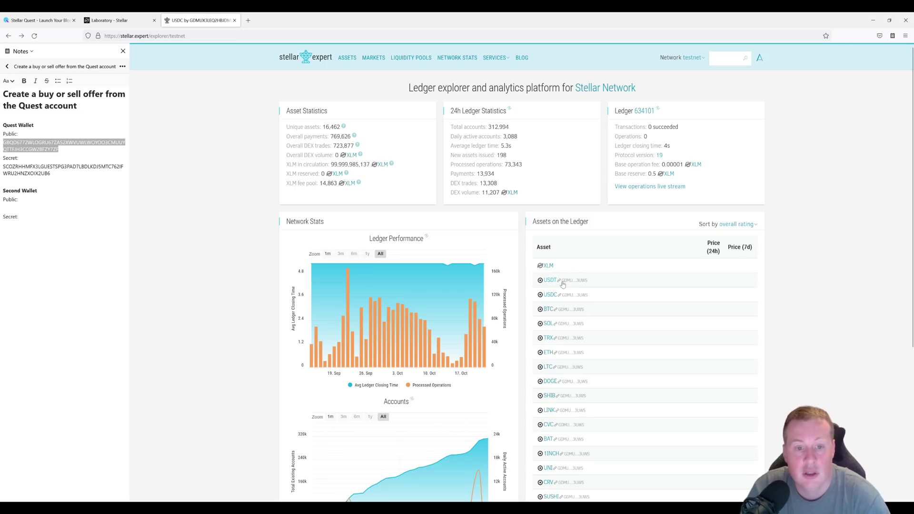
{"action": "scroll", "coordinate": [563, 283], "scroll_direction": "down", "scroll_amount": 1}
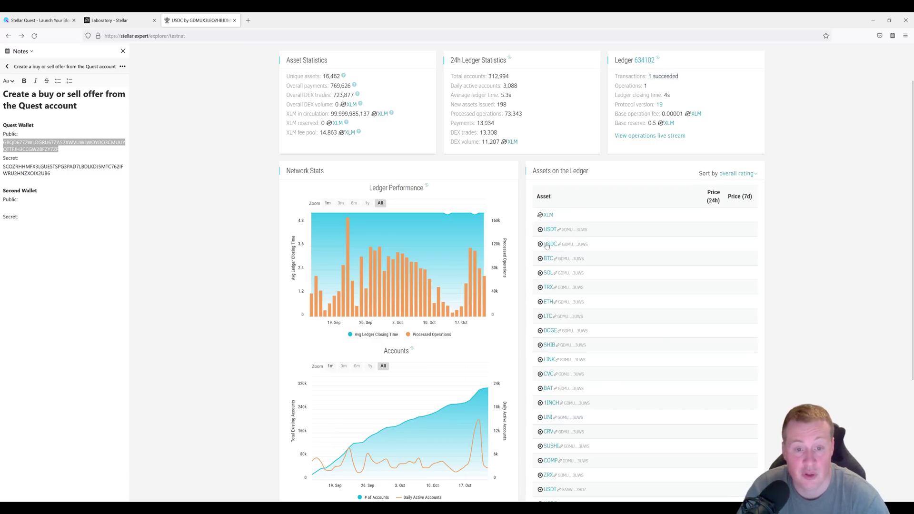
{"action": "left_click", "coordinate": [550, 245]}
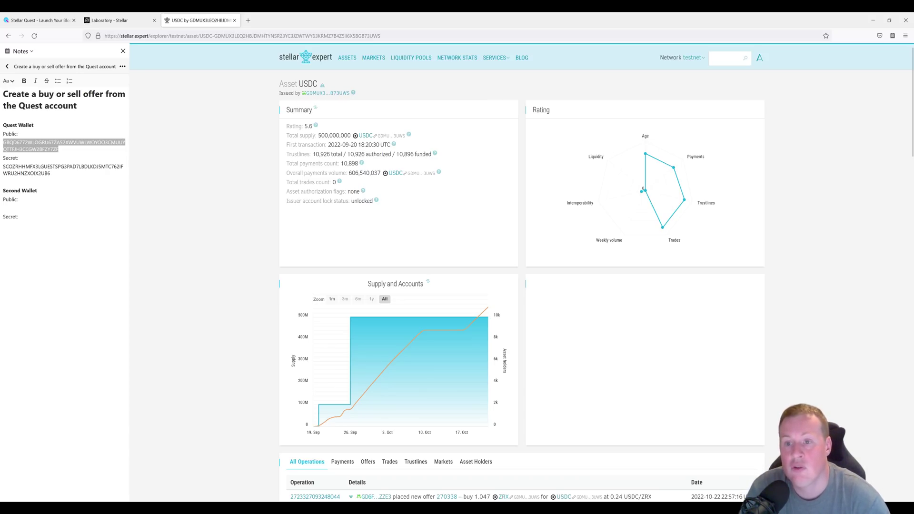
{"action": "left_click", "coordinate": [315, 94]}
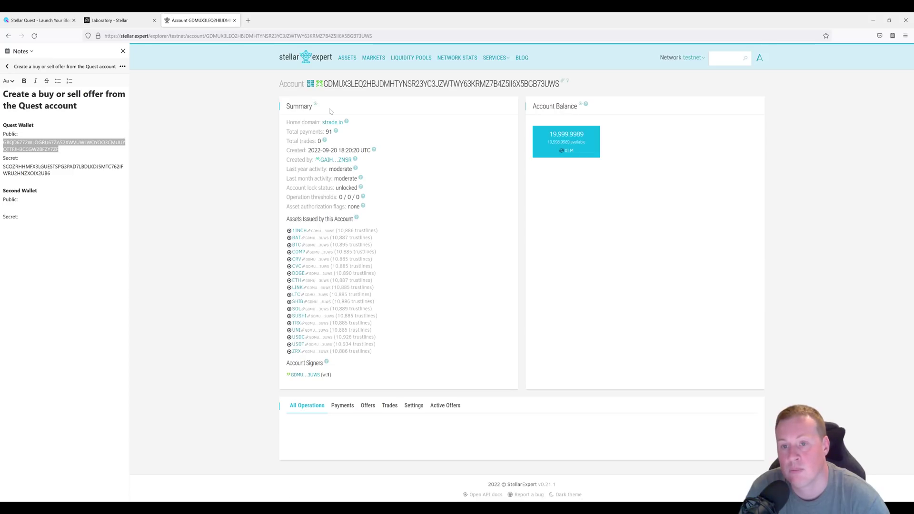
{"action": "left_click_drag", "start_coordinate": [323, 84], "coordinate": [559, 84]}
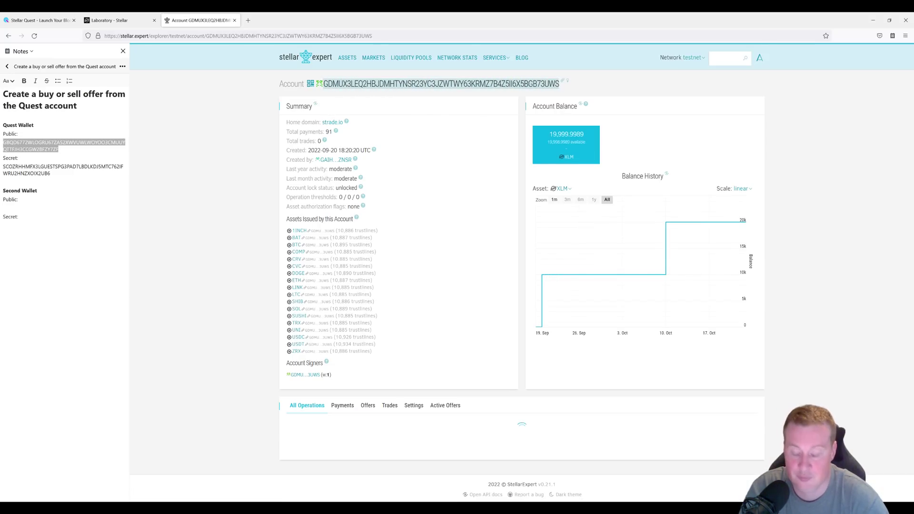
{"action": "left_click", "coordinate": [49, 20]}
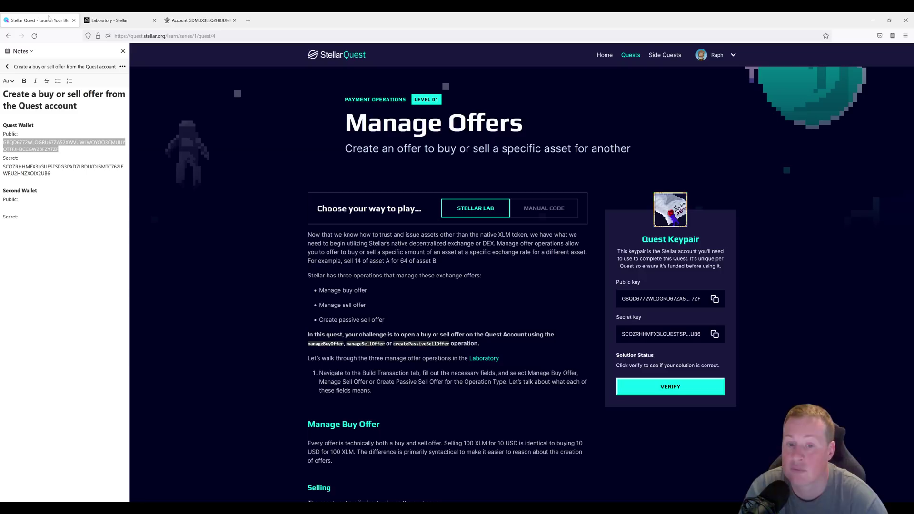
- Make operation 1 a Change Trust operation
{"action": "left_click", "coordinate": [110, 20]}
{"action": "scroll", "coordinate": [235, 245], "scroll_direction": "down", "scroll_amount": 3}
{"action": "scroll", "coordinate": [235, 245], "scroll_direction": "down", "scroll_amount": 3}
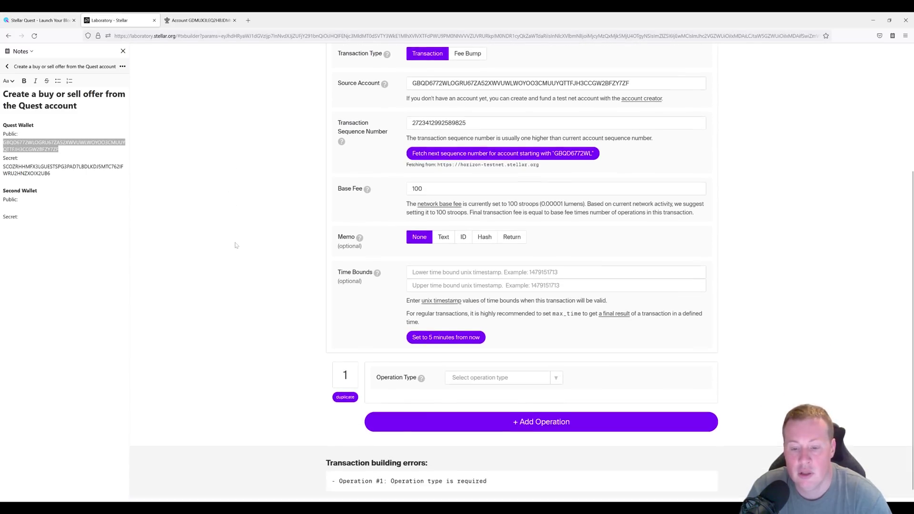
{"action": "left_click", "coordinate": [460, 356]}
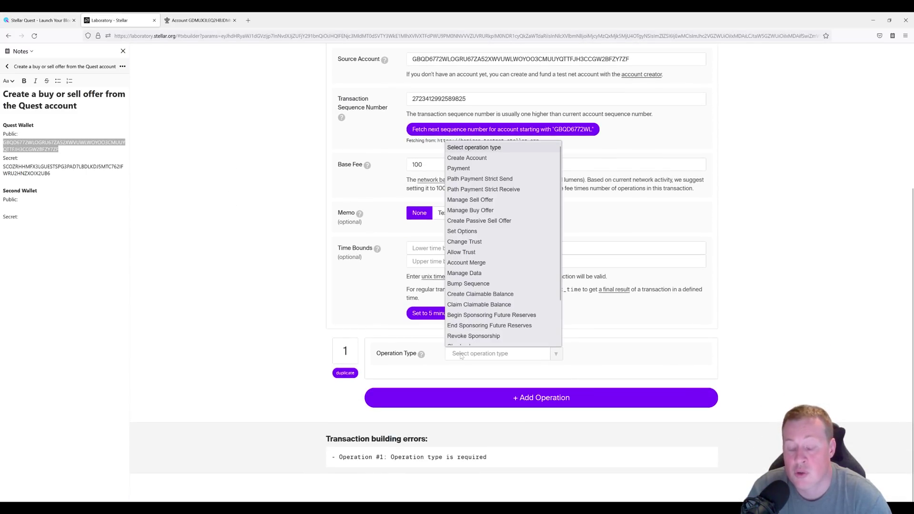
{"action": "left_click", "coordinate": [474, 236]}
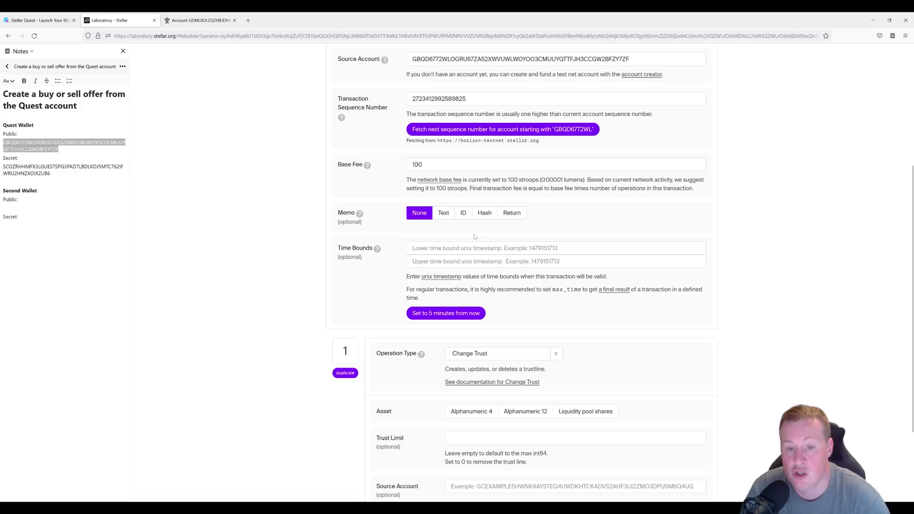
- Set the trusted asset to Alphanumeric 4 code USDC with the pasted issuer account ID
{"action": "left_click", "coordinate": [472, 412]}
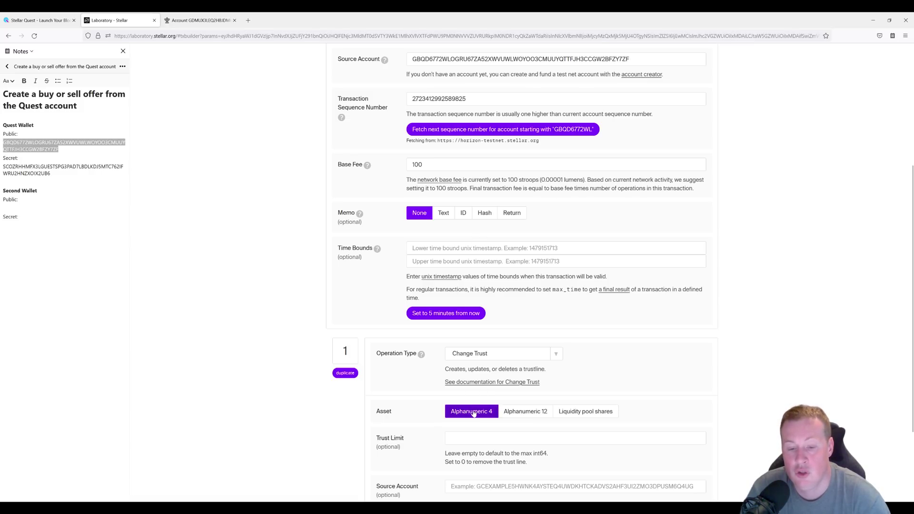
{"action": "left_click", "coordinate": [474, 413]}
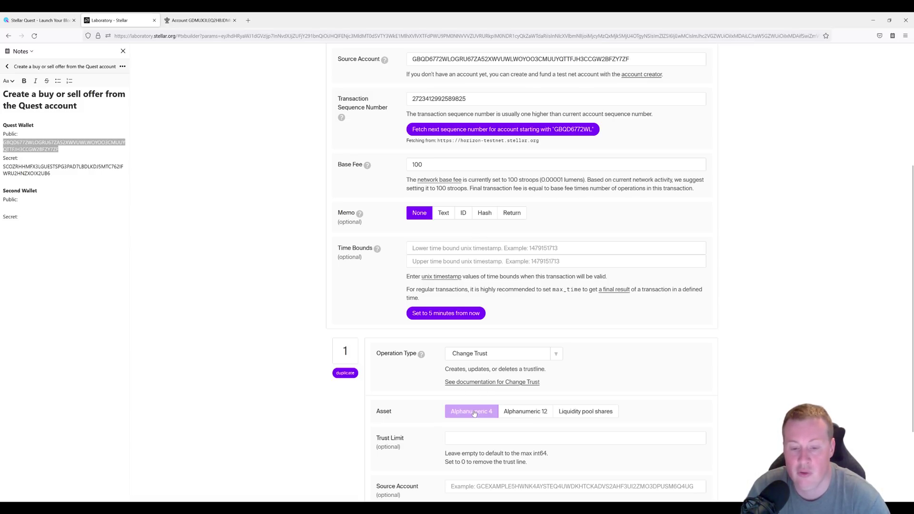
{"action": "left_click", "coordinate": [476, 427]}
{"action": "type", "text": "USDC"}
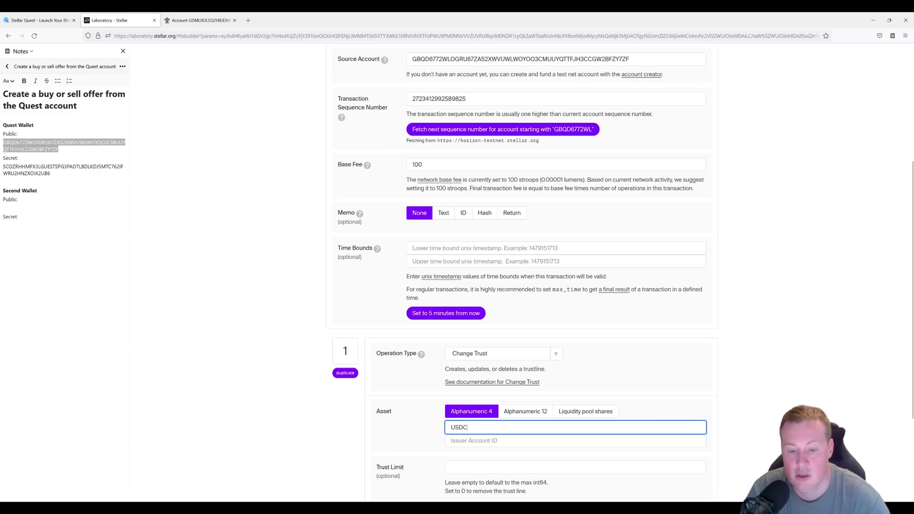
{"action": "left_click", "coordinate": [574, 441]}
{"action": "key", "text": "ctrl+v"}
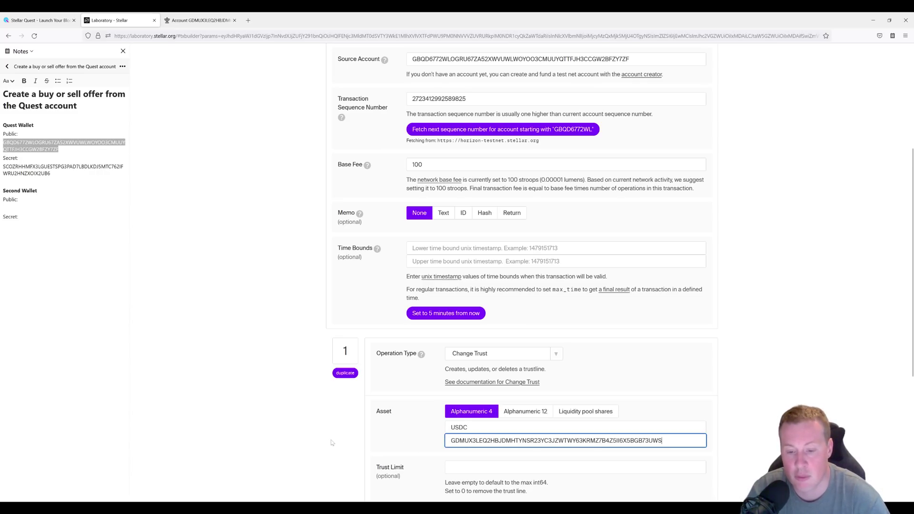
{"action": "left_click", "coordinate": [332, 443]}
{"action": "scroll", "coordinate": [331, 442], "scroll_direction": "down", "scroll_amount": 4}
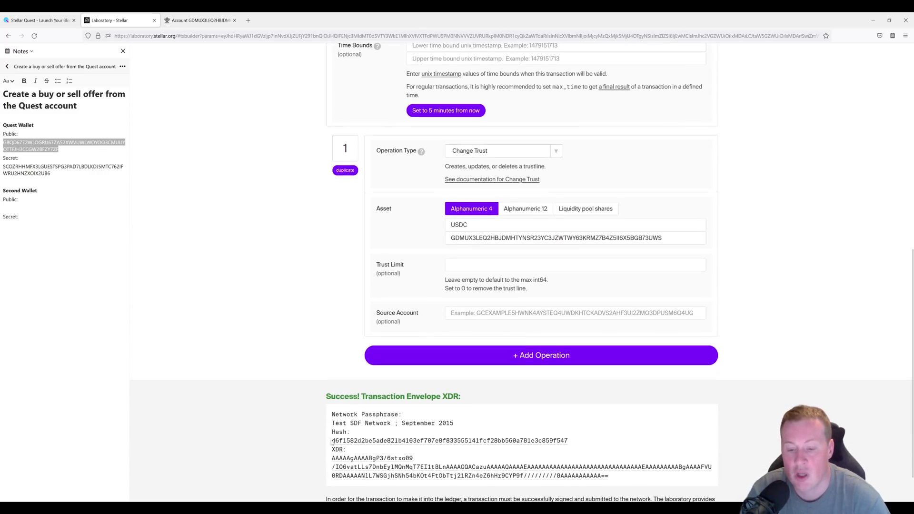
- Load the Change Trust transaction into the Transaction Signer
{"action": "scroll", "coordinate": [331, 442], "scroll_direction": "down", "scroll_amount": 2}
{"action": "left_click", "coordinate": [340, 449]}
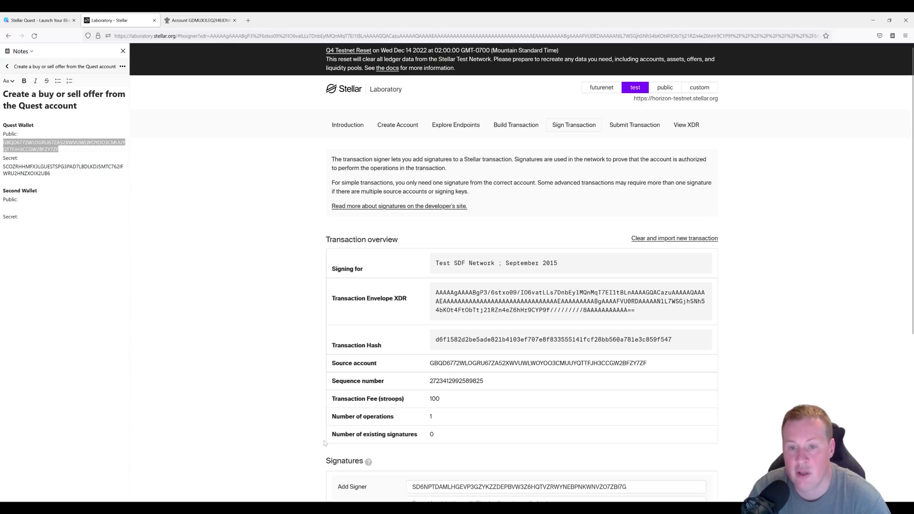
{"action": "scroll", "coordinate": [348, 409], "scroll_direction": "down", "scroll_amount": 4}
{"action": "scroll", "coordinate": [348, 409], "scroll_direction": "down", "scroll_amount": 2}
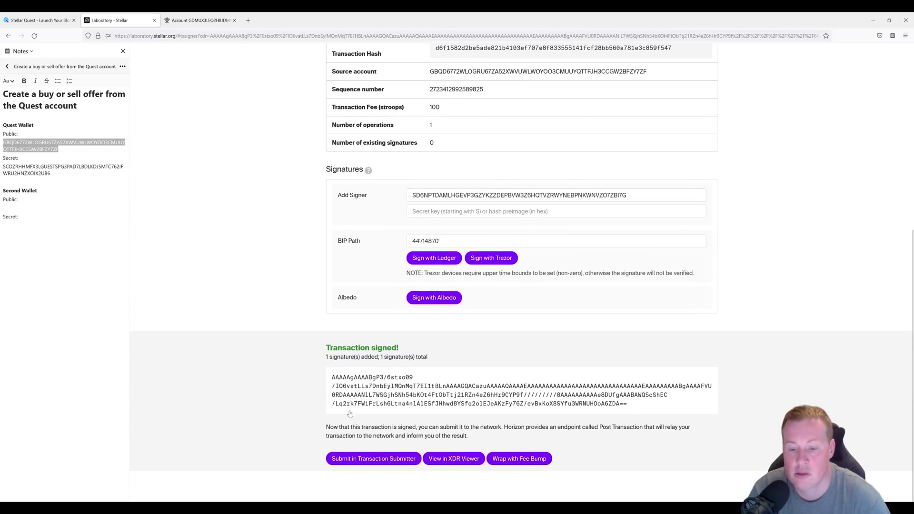
{"action": "left_click", "coordinate": [359, 458]}
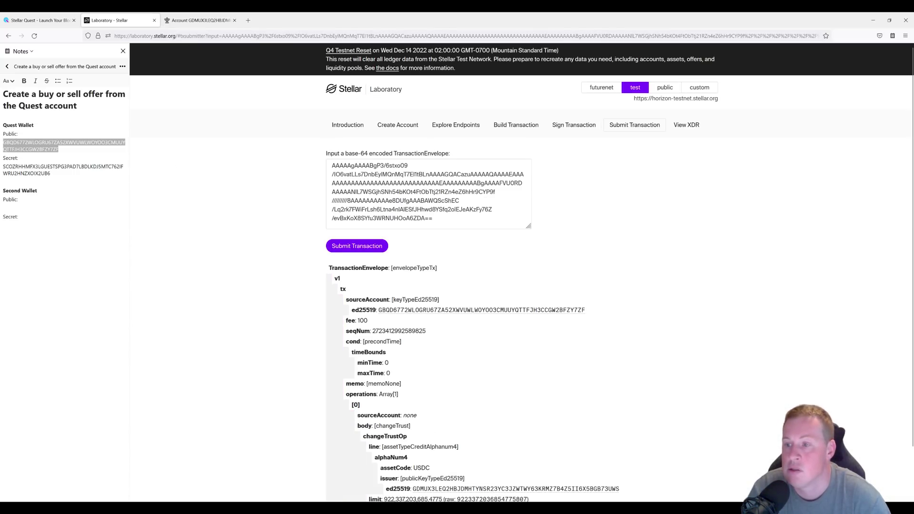
{"action": "left_click", "coordinate": [575, 126]}
{"action": "scroll", "coordinate": [515, 310], "scroll_direction": "down", "scroll_amount": 2}
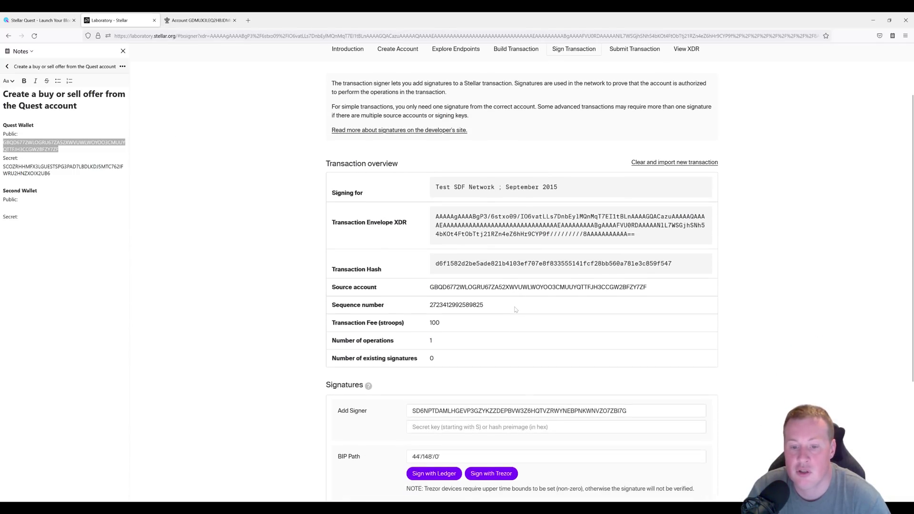
{"action": "scroll", "coordinate": [379, 335], "scroll_direction": "down", "scroll_amount": 2}
- Replace the old signer key with the Quest wallet's secret key from the notes
{"action": "triple_click", "coordinate": [519, 309]}
{"action": "key", "text": "BackSpace"}
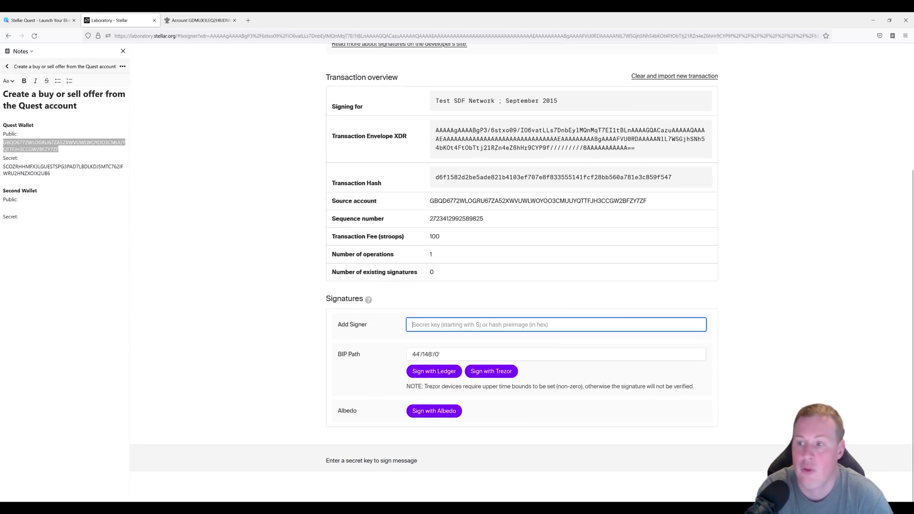
{"action": "left_click", "coordinate": [65, 146]}
{"action": "left_click_drag", "start_coordinate": [50, 174], "coordinate": [3, 166]}
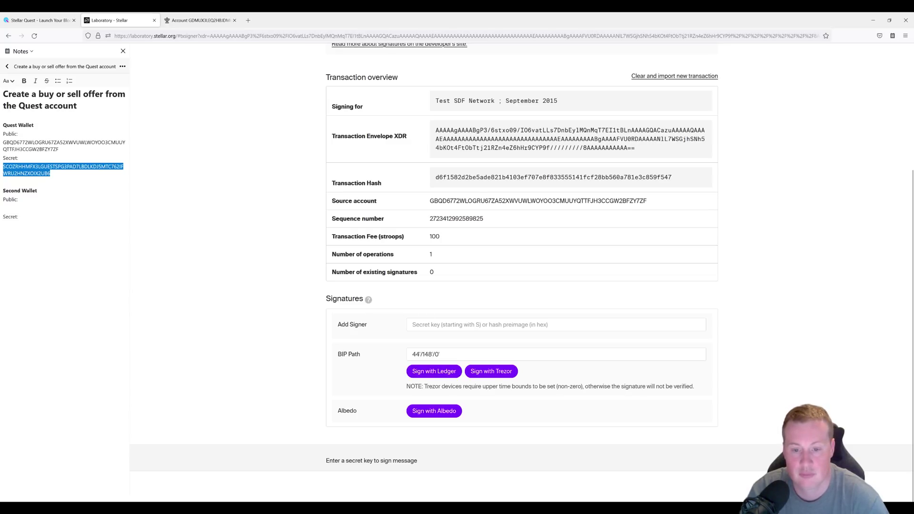
{"action": "left_click", "coordinate": [523, 325]}
{"action": "key", "text": "ctrl+v"}
{"action": "left_click", "coordinate": [274, 329]}
{"action": "scroll", "coordinate": [274, 331], "scroll_direction": "down", "scroll_amount": 3}
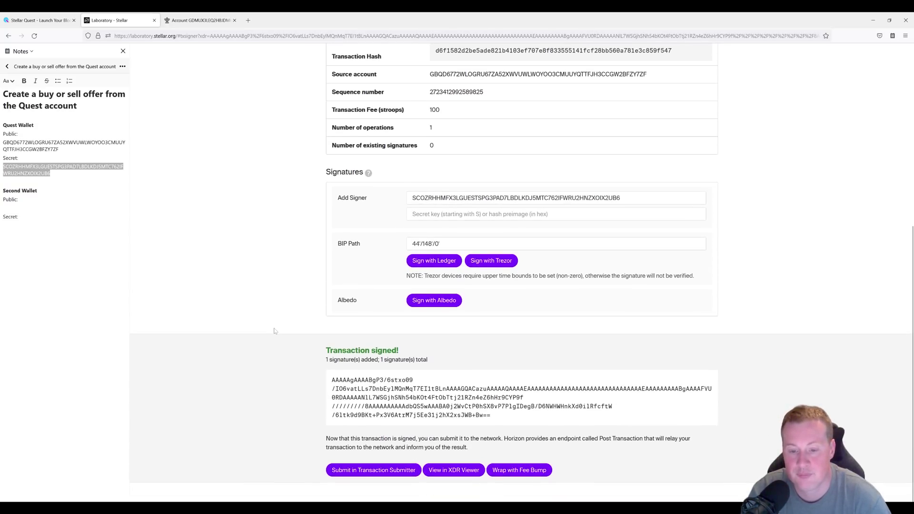
- Submit the signed Change Trust transaction, succeeding in ledger 634114
{"action": "left_click", "coordinate": [373, 469]}
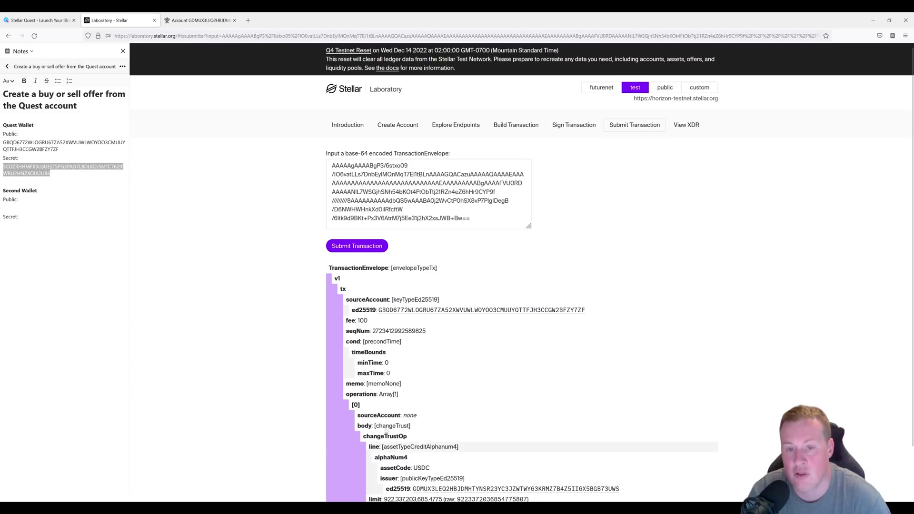
{"action": "left_click", "coordinate": [360, 247]}
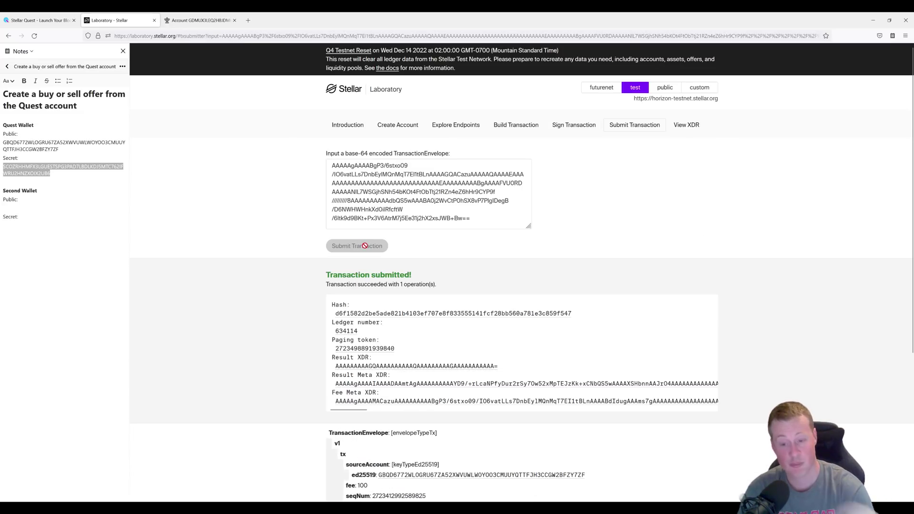
- Start a new transaction and fetch the Quest account's next sequence number
{"action": "left_click", "coordinate": [495, 129]}
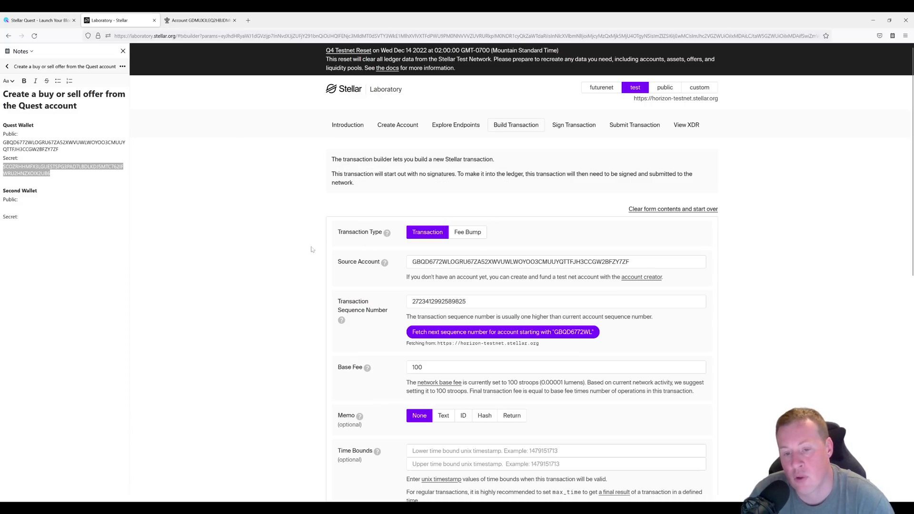
{"action": "scroll", "coordinate": [265, 268], "scroll_direction": "down", "scroll_amount": 3}
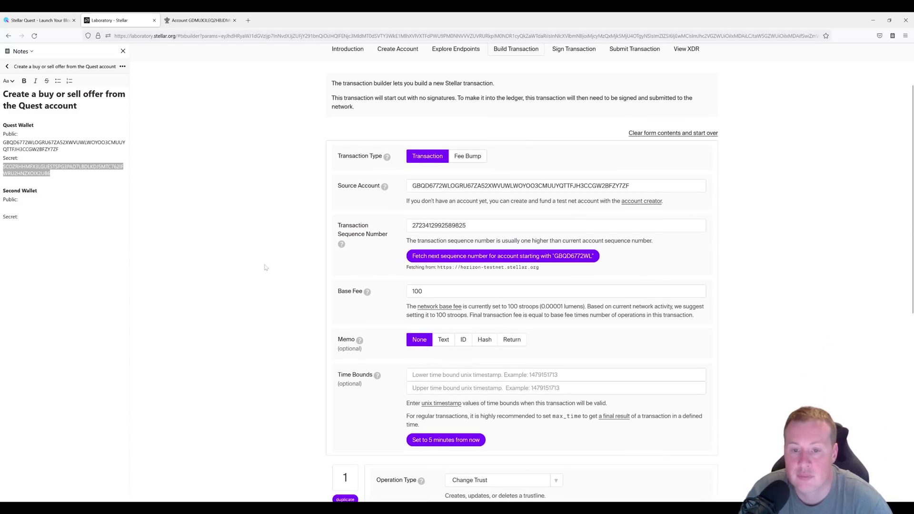
{"action": "left_click_drag", "start_coordinate": [357, 186], "coordinate": [379, 186]}
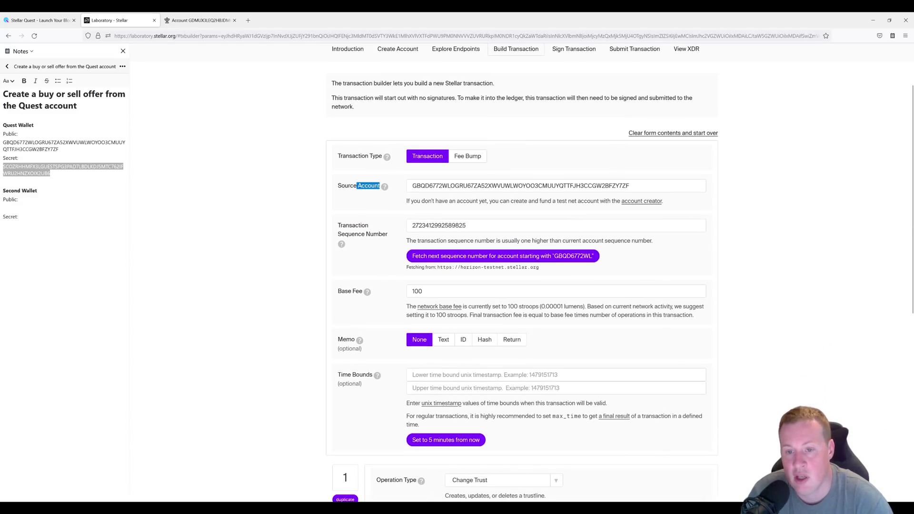
{"action": "left_click", "coordinate": [423, 257]}
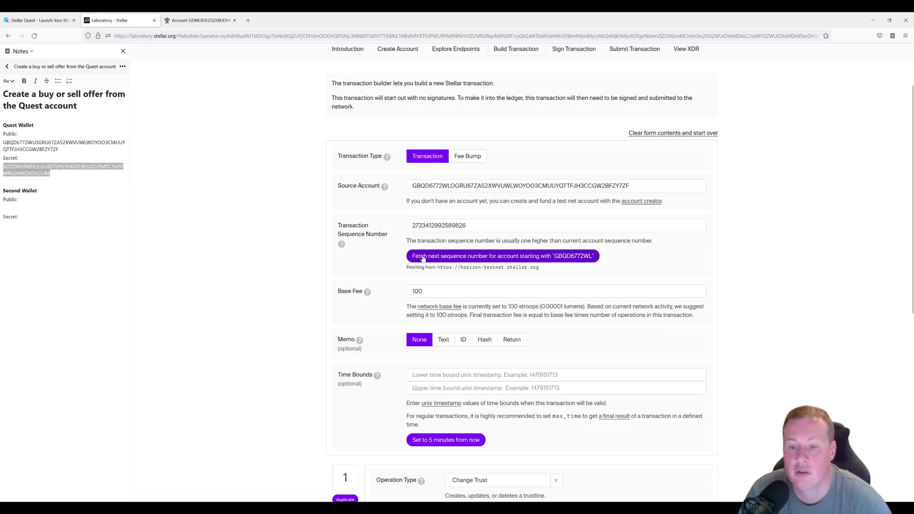
{"action": "scroll", "coordinate": [381, 259], "scroll_direction": "down", "scroll_amount": 5}
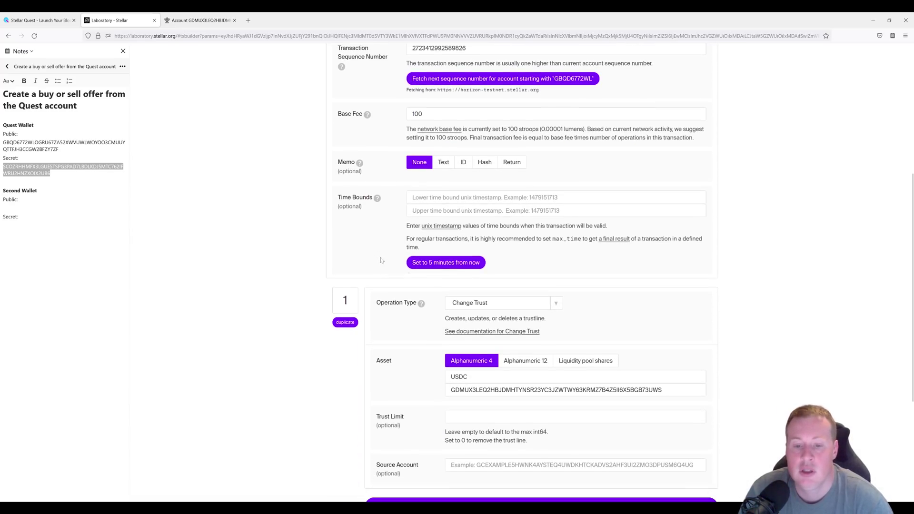
- Make operation 1 a Manage Buy Offer selling native lumens and buying Alphanumeric 4 asset USDC
{"action": "left_click", "coordinate": [501, 302]}
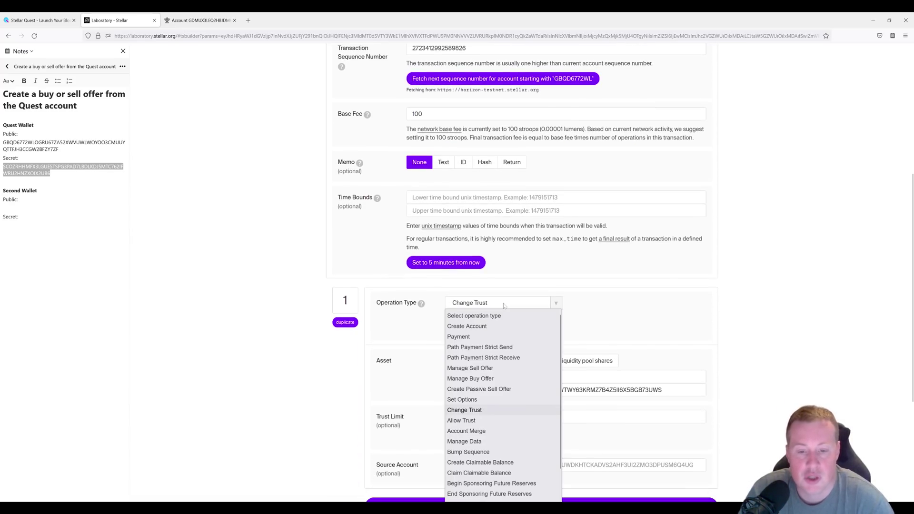
{"action": "left_click", "coordinate": [504, 378]}
{"action": "left_click", "coordinate": [459, 364]}
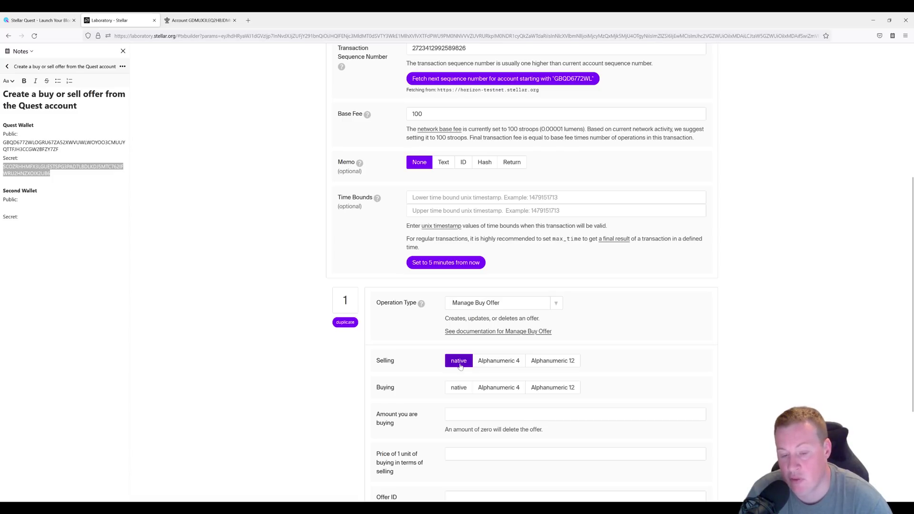
{"action": "scroll", "coordinate": [459, 365], "scroll_direction": "down", "scroll_amount": 2}
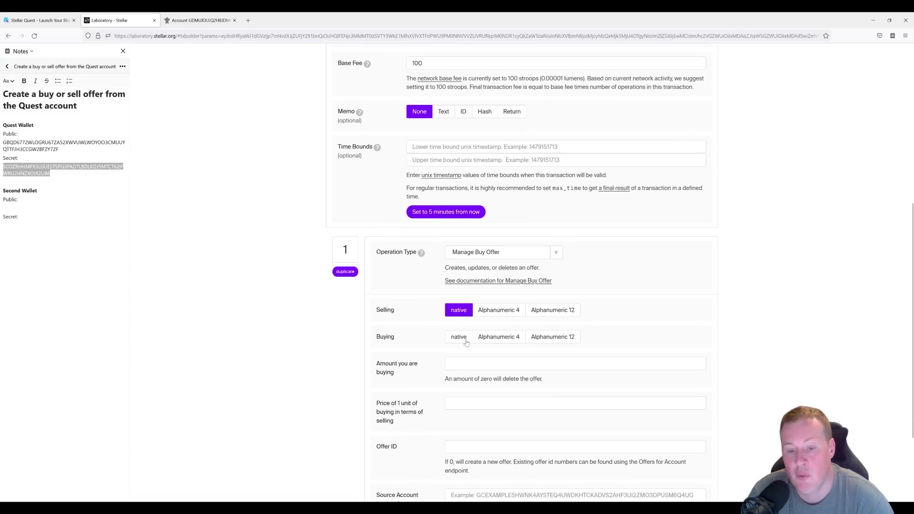
{"action": "left_click", "coordinate": [485, 342]}
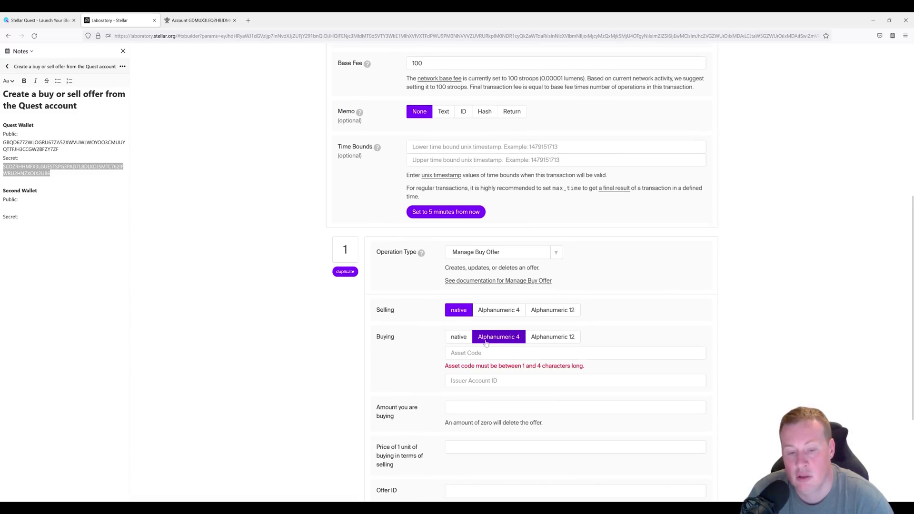
{"action": "left_click", "coordinate": [486, 353]}
{"action": "type", "text": "USDC"}
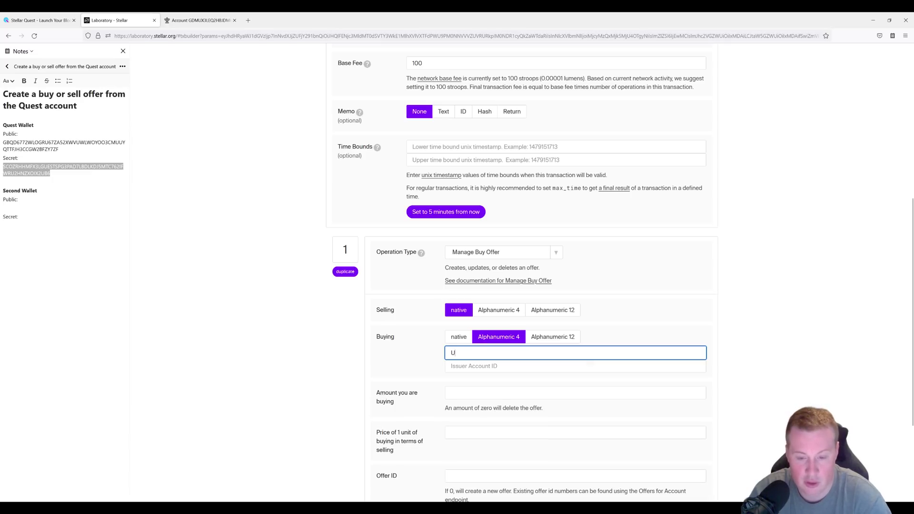
- Copy the USDC issuer address from Stellar Expert into the buying asset's Issuer field
{"action": "left_click", "coordinate": [208, 20]}
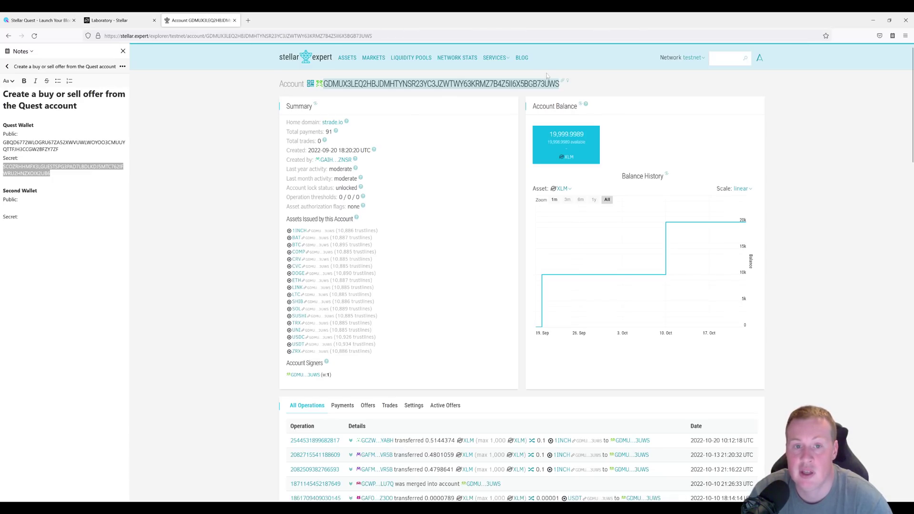
{"action": "right_click", "coordinate": [535, 85]}
{"action": "left_click", "coordinate": [552, 97]}
{"action": "left_click", "coordinate": [109, 20]}
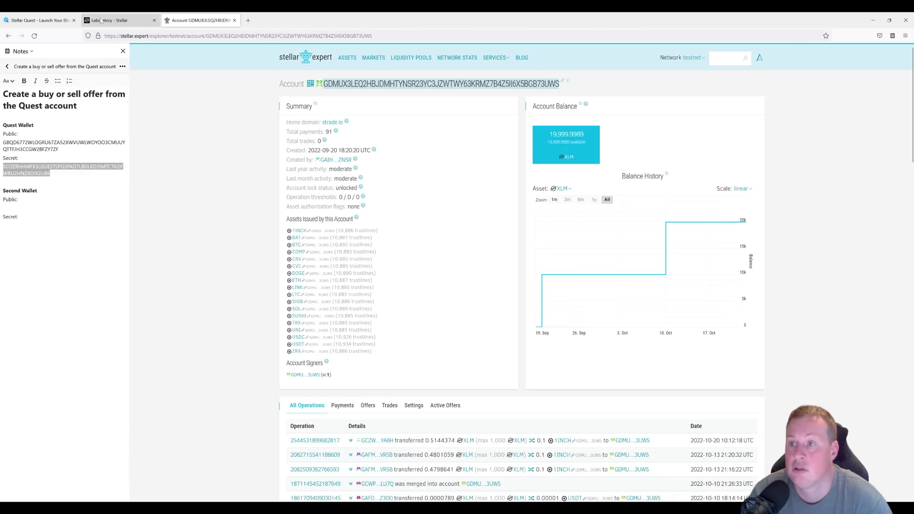
{"action": "key", "text": "Tab"}
{"action": "key", "text": "ctrl+v"}
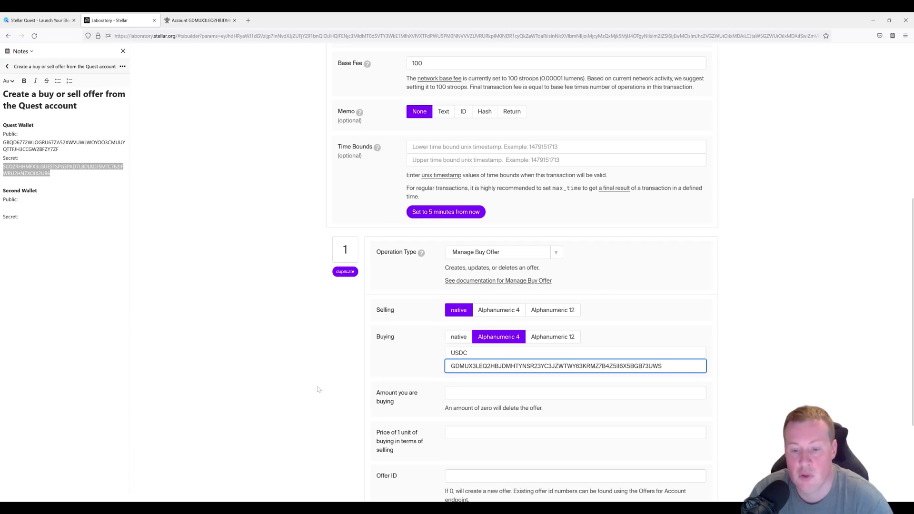
{"action": "left_click", "coordinate": [318, 390]}
- Enter Amount 1000, Price 1 and Offer ID 0, and build the transaction XDR
{"action": "left_click", "coordinate": [476, 393]}
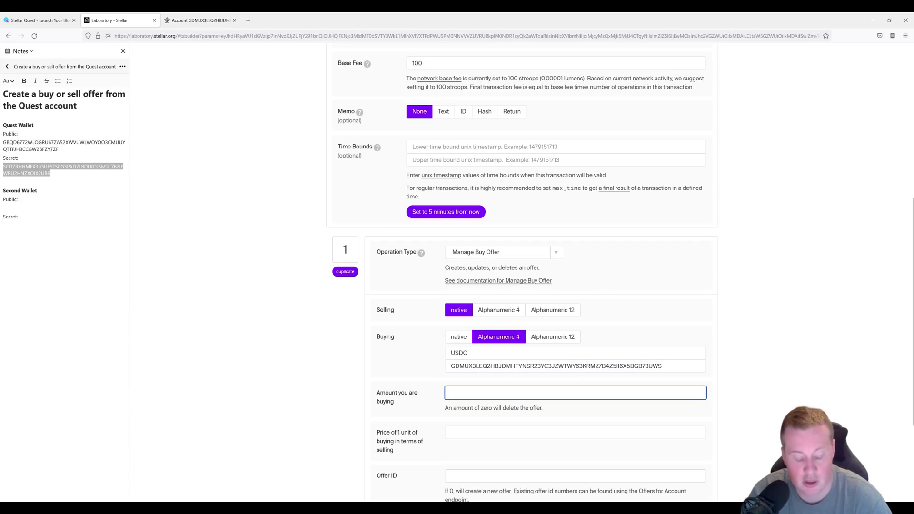
{"action": "type", "text": "1000"}
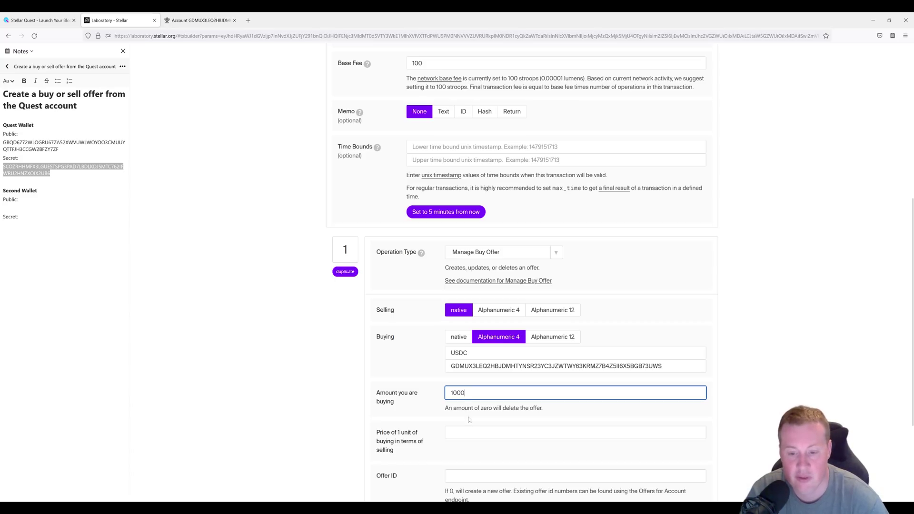
{"action": "left_click", "coordinate": [470, 432]}
{"action": "type", "text": "1"}
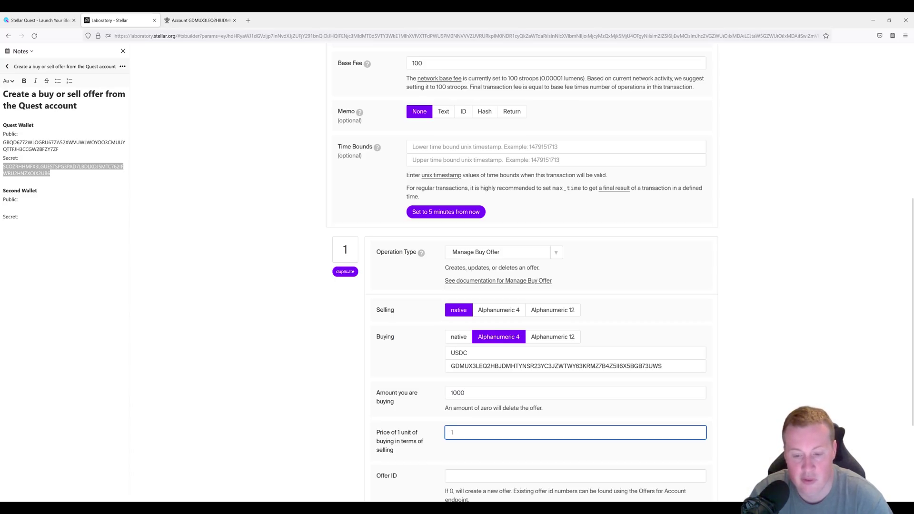
{"action": "scroll", "coordinate": [524, 286], "scroll_direction": "down", "scroll_amount": 2}
{"action": "scroll", "coordinate": [482, 419], "scroll_direction": "down", "scroll_amount": 2}
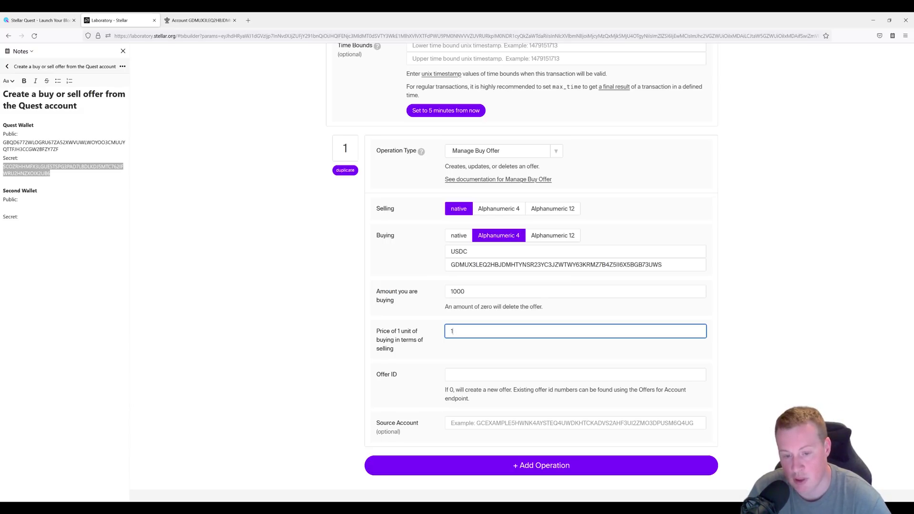
{"action": "left_click", "coordinate": [575, 375]}
{"action": "type", "text": "0"}
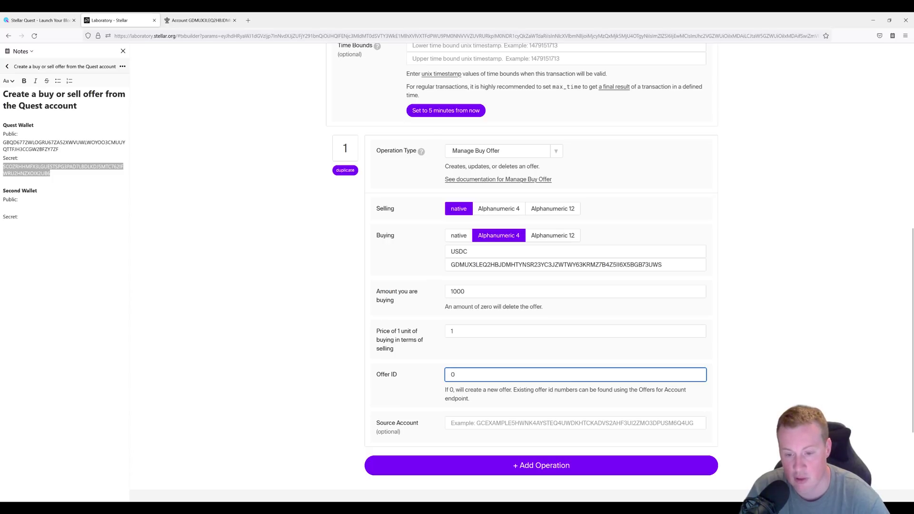
{"action": "left_click", "coordinate": [282, 404]}
{"action": "scroll", "coordinate": [282, 404], "scroll_direction": "down", "scroll_amount": 3}
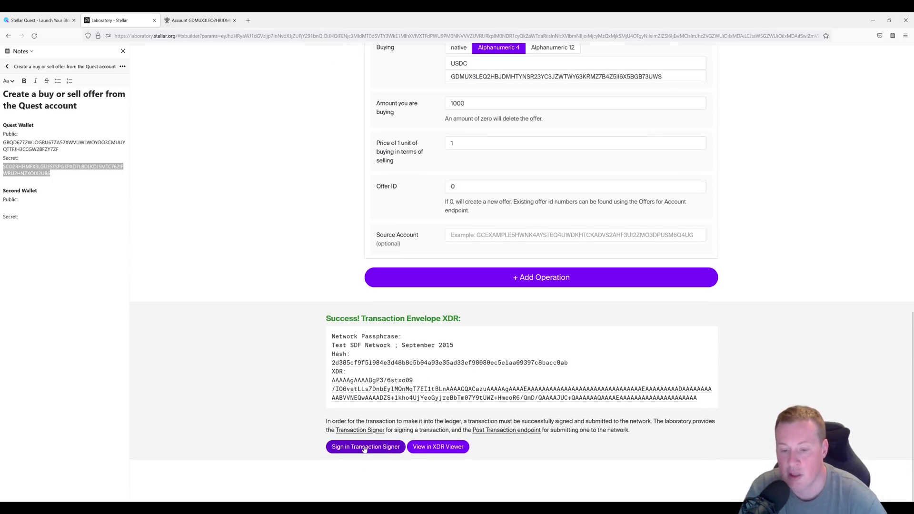
- Sign the Manage Buy Offer with the Quest secret key and submit it, succeeding in ledger 634128
{"action": "left_click", "coordinate": [365, 447]}
{"action": "scroll", "coordinate": [332, 308], "scroll_direction": "down", "scroll_amount": 3}
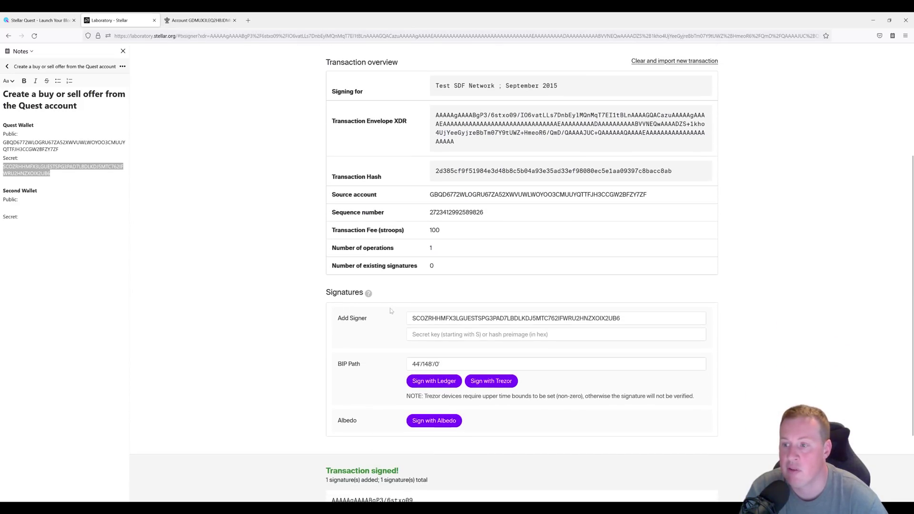
{"action": "scroll", "coordinate": [388, 439], "scroll_direction": "down", "scroll_amount": 3}
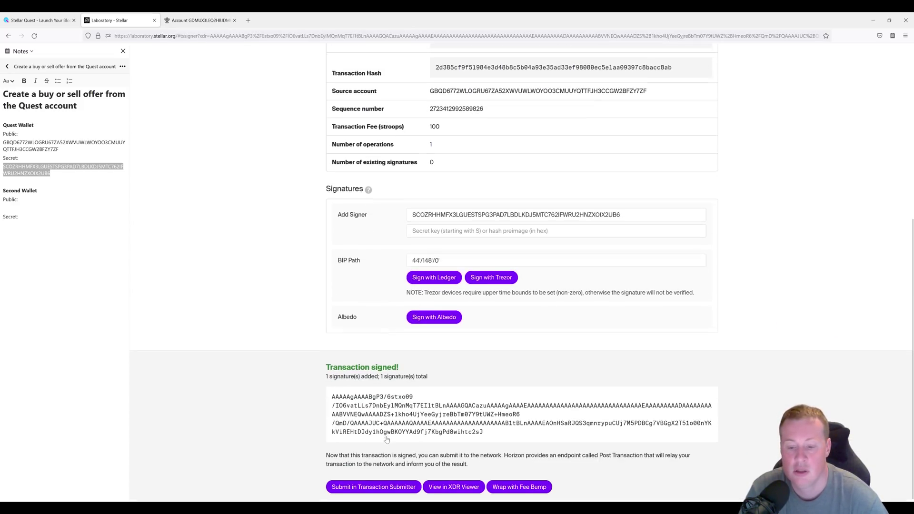
{"action": "left_click", "coordinate": [386, 460]}
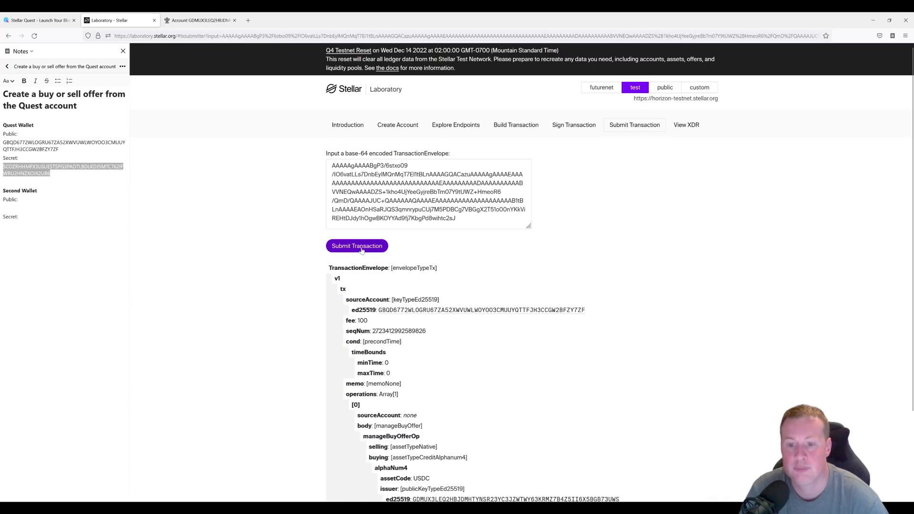
{"action": "left_click", "coordinate": [361, 247]}
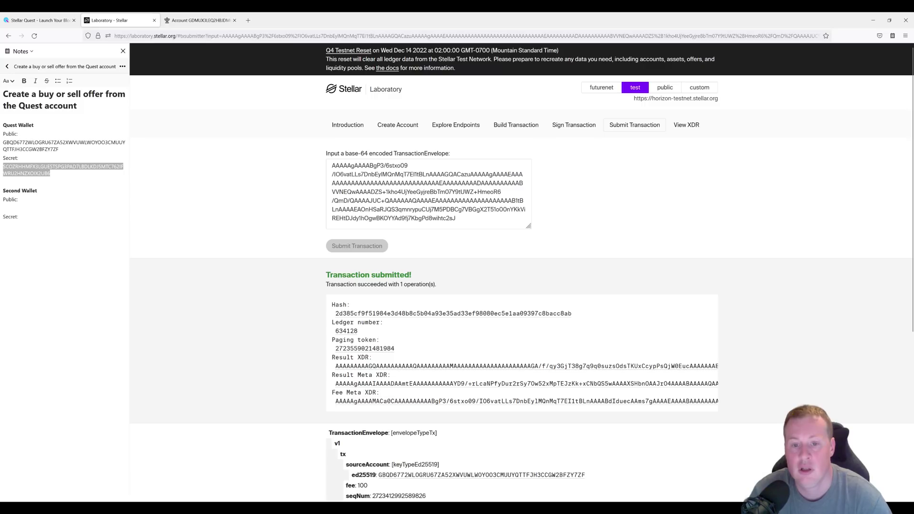
{"action": "left_click_drag", "start_coordinate": [59, 149], "coordinate": [2, 142]}
{"action": "key", "text": "ctrl+c"}
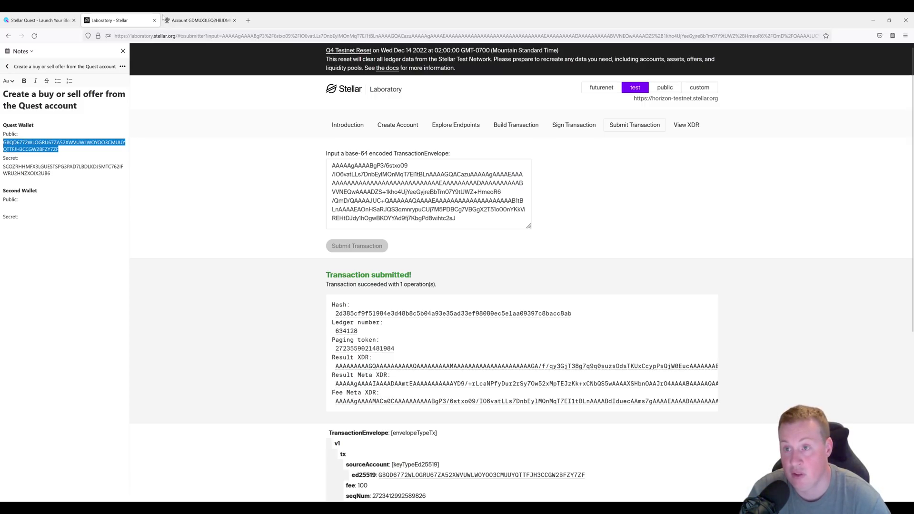
- Look up the Quest account in Stellar Expert and view offer 270362 buying 1,000 USDC at 1 XLM/USDC
{"action": "key", "text": "ctrl+Tab"}
{"action": "key", "text": "ctrl+v"}
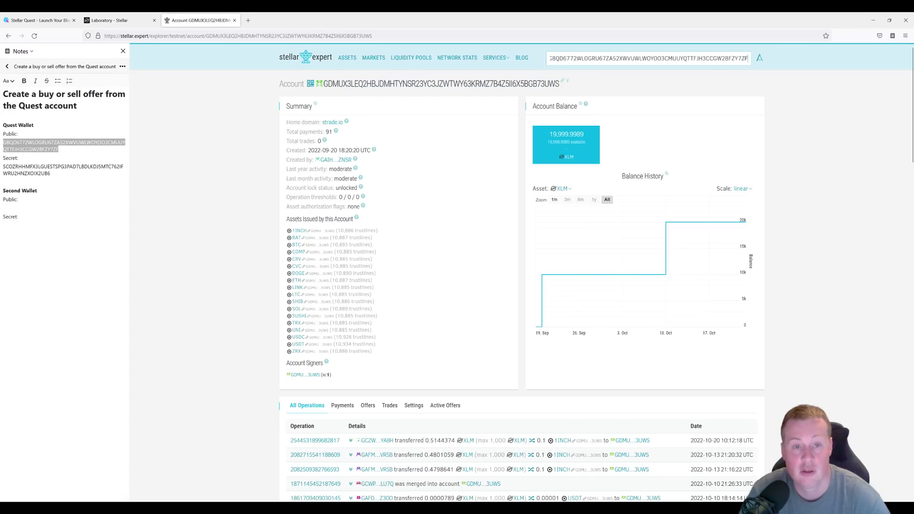
{"action": "key", "text": "Return"}
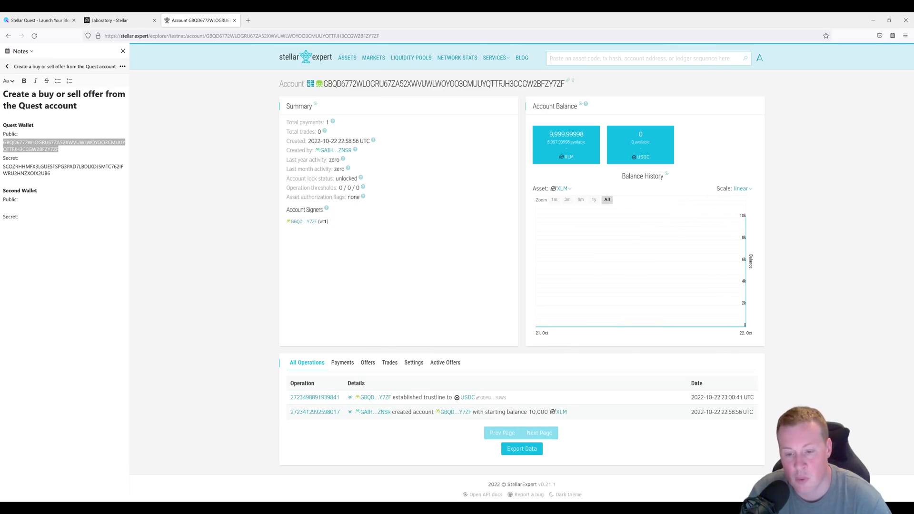
{"action": "left_click_drag", "start_coordinate": [423, 397], "coordinate": [505, 397]}
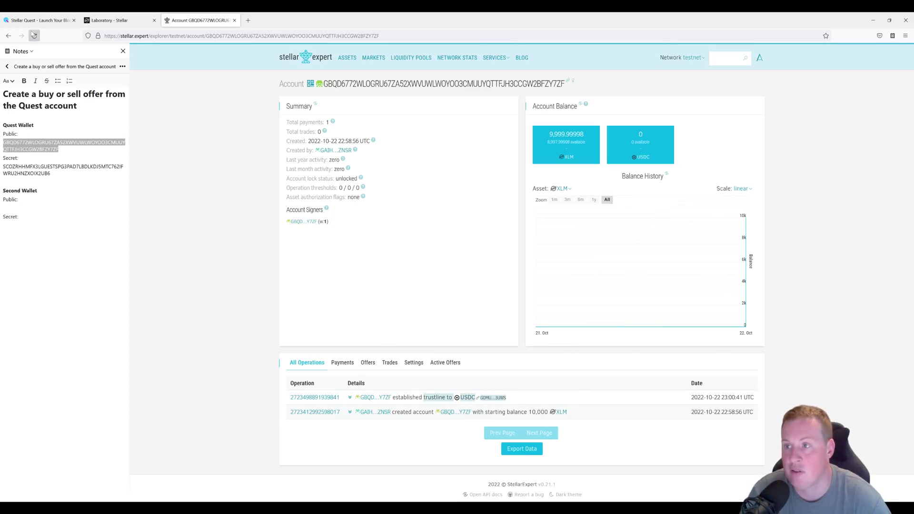
{"action": "middle_click", "coordinate": [33, 35]}
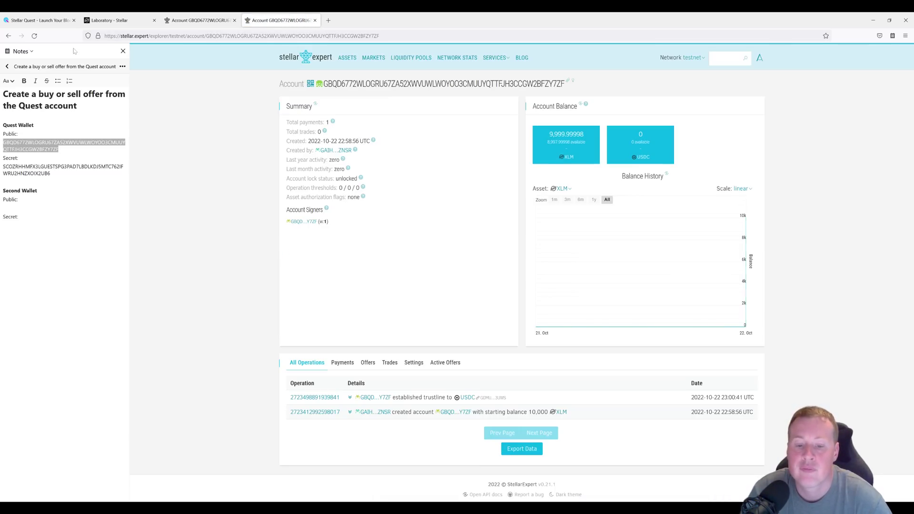
{"action": "left_click", "coordinate": [368, 362]}
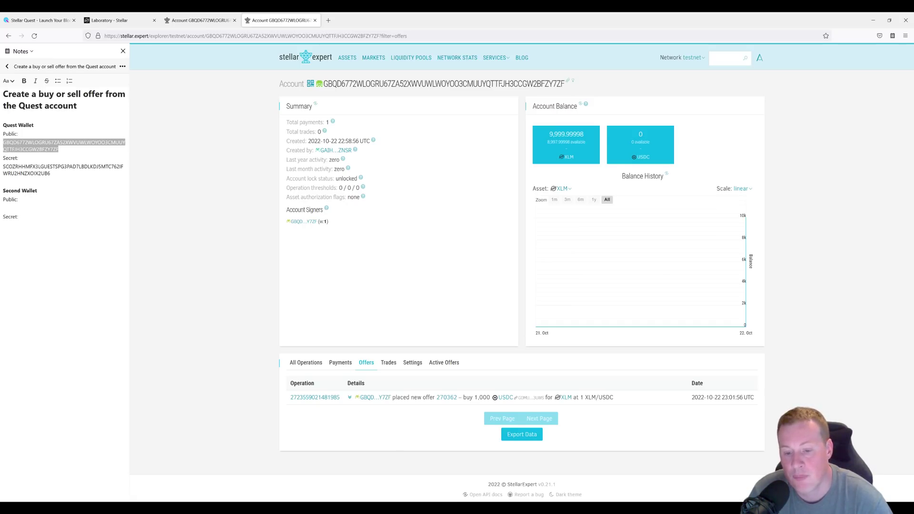
{"action": "left_click_drag", "start_coordinate": [417, 398], "coordinate": [527, 398]}
{"action": "left_click", "coordinate": [526, 399]}
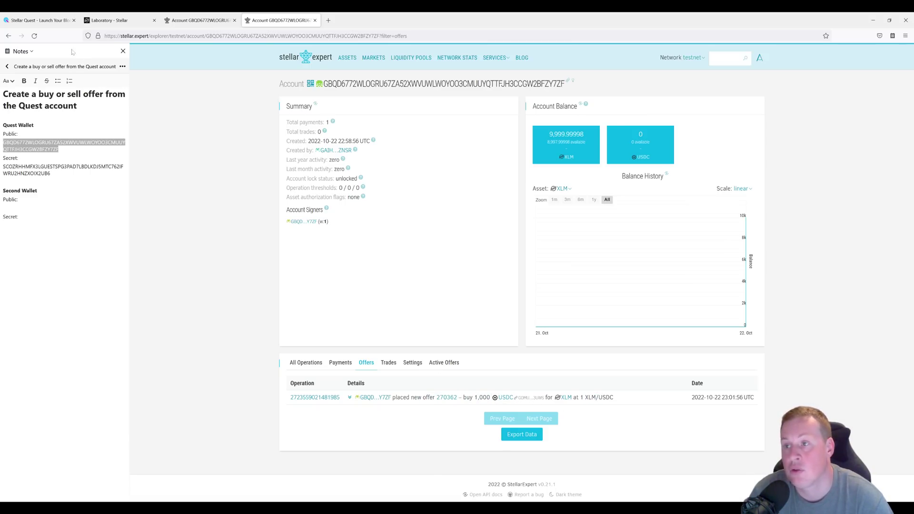
{"action": "left_click", "coordinate": [52, 21]}
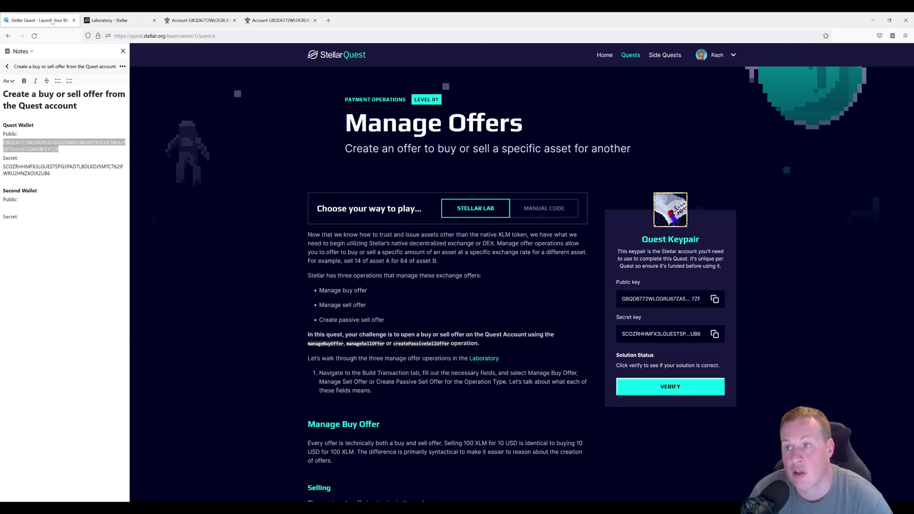
- Submit the Manage Offers quest for verification against the Quest account's buy offer
{"action": "left_click", "coordinate": [660, 388]}
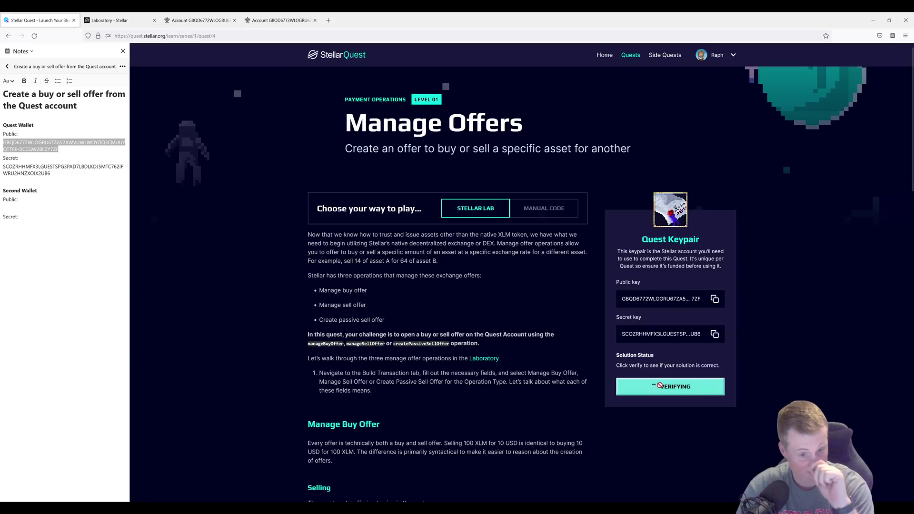